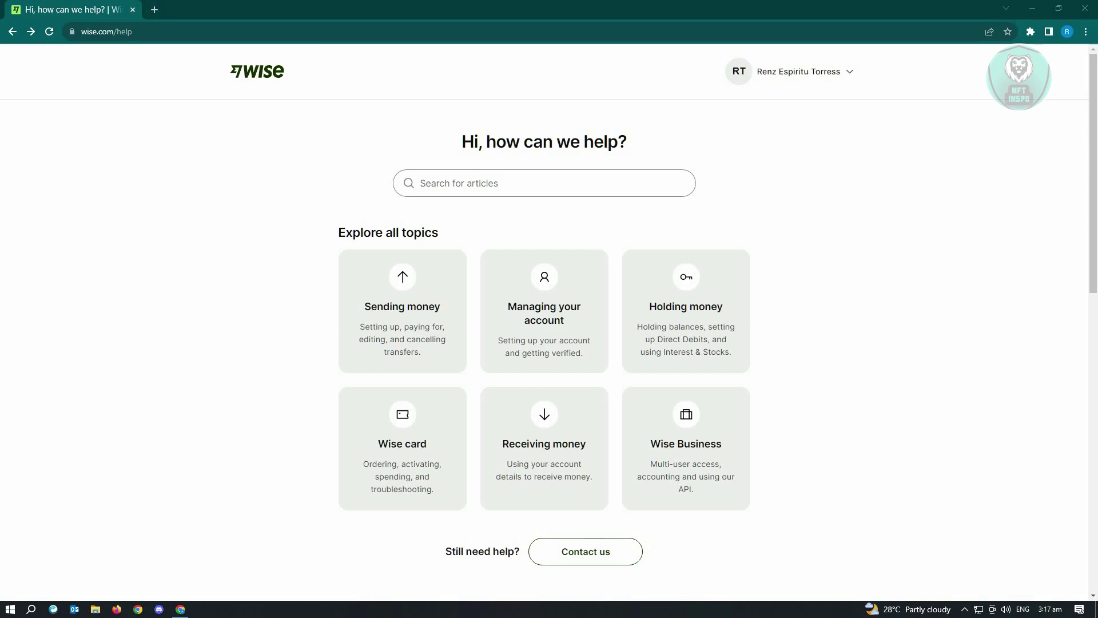
- Search Google for 'wise is down' in a new tab
{"action": "left_click", "coordinate": [155, 10]}
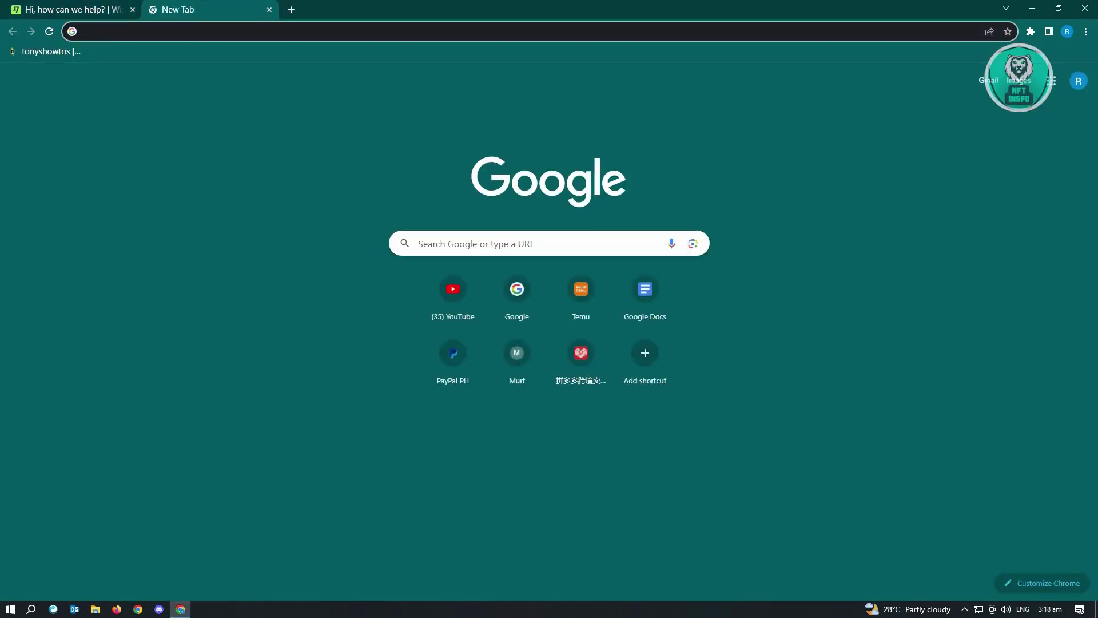
{"action": "type", "text": "wise is down"}
{"action": "key", "text": "Return"}
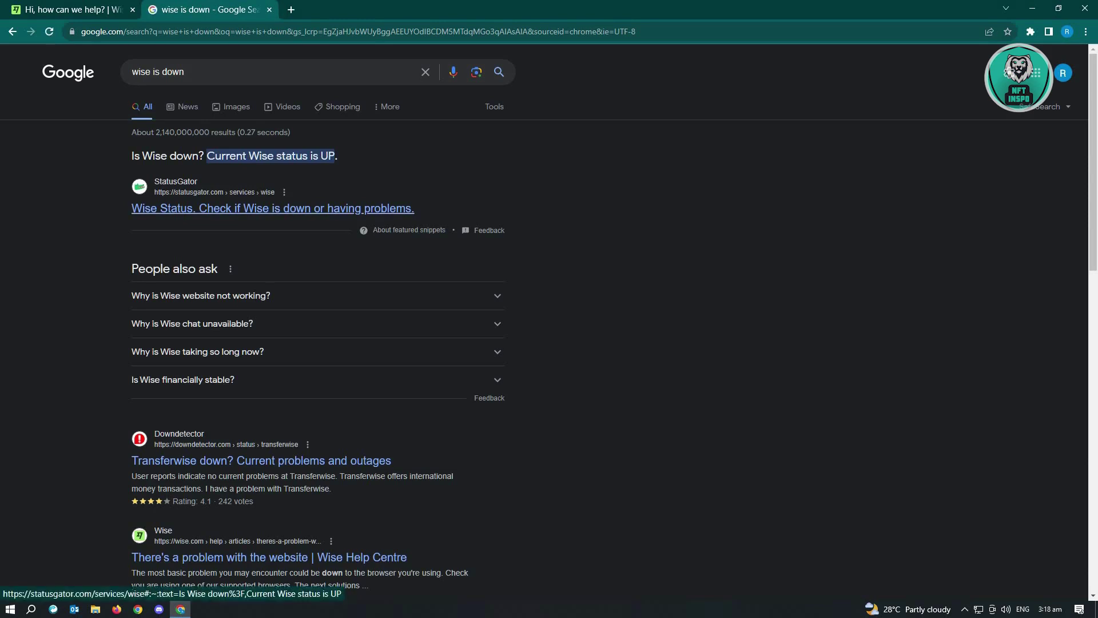
{"action": "left_click", "coordinate": [272, 209]}
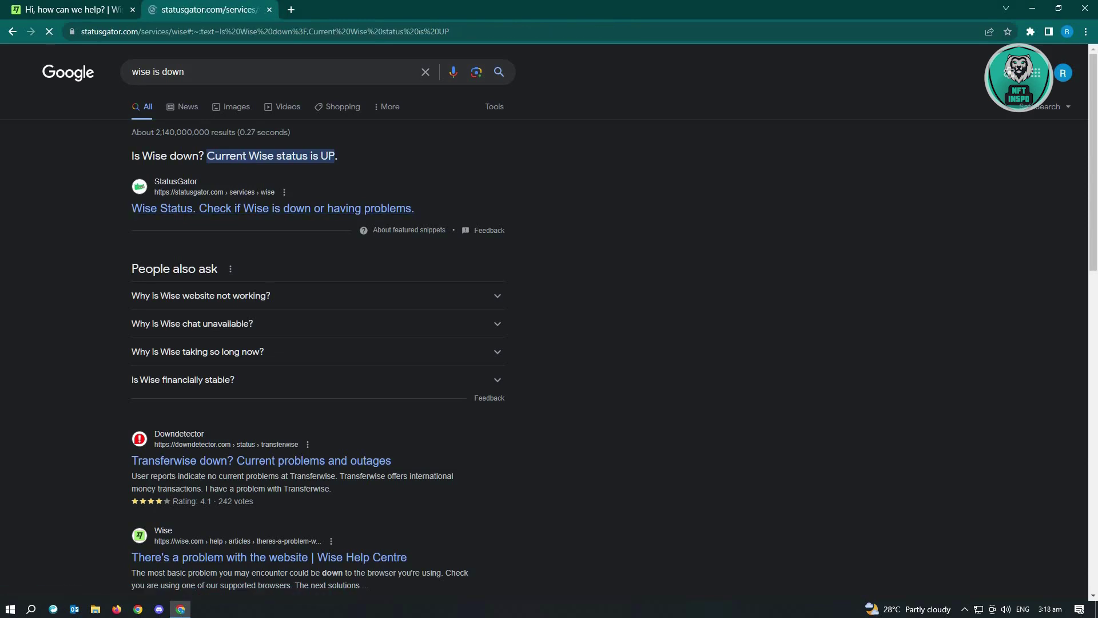
{"action": "scroll", "coordinate": [286, 342], "scroll_direction": "down", "scroll_amount": 2}
{"action": "scroll", "coordinate": [286, 342], "scroll_direction": "down", "scroll_amount": 4}
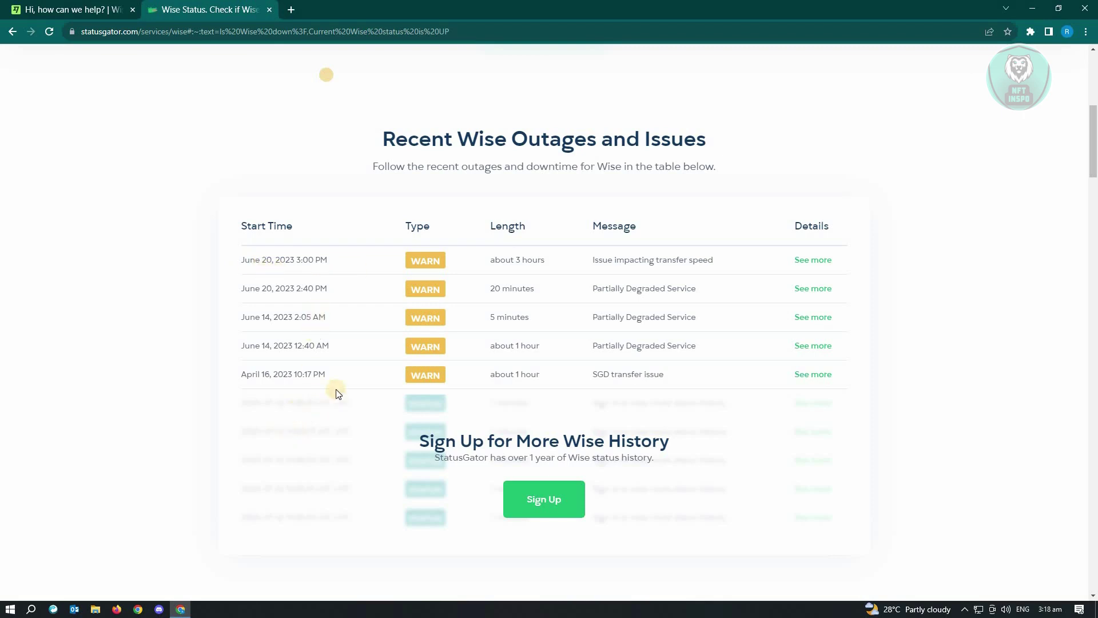
{"action": "left_click", "coordinate": [12, 31]}
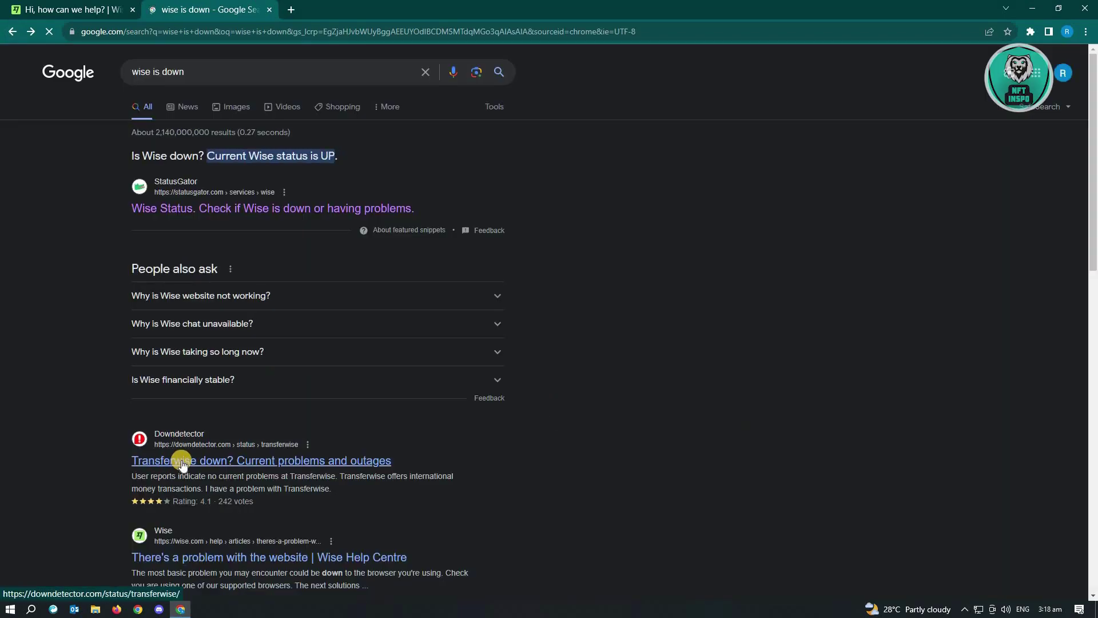
- Open Downdetector's Transferwise outage page, then return to the Wise help tab
{"action": "left_click", "coordinate": [180, 460]}
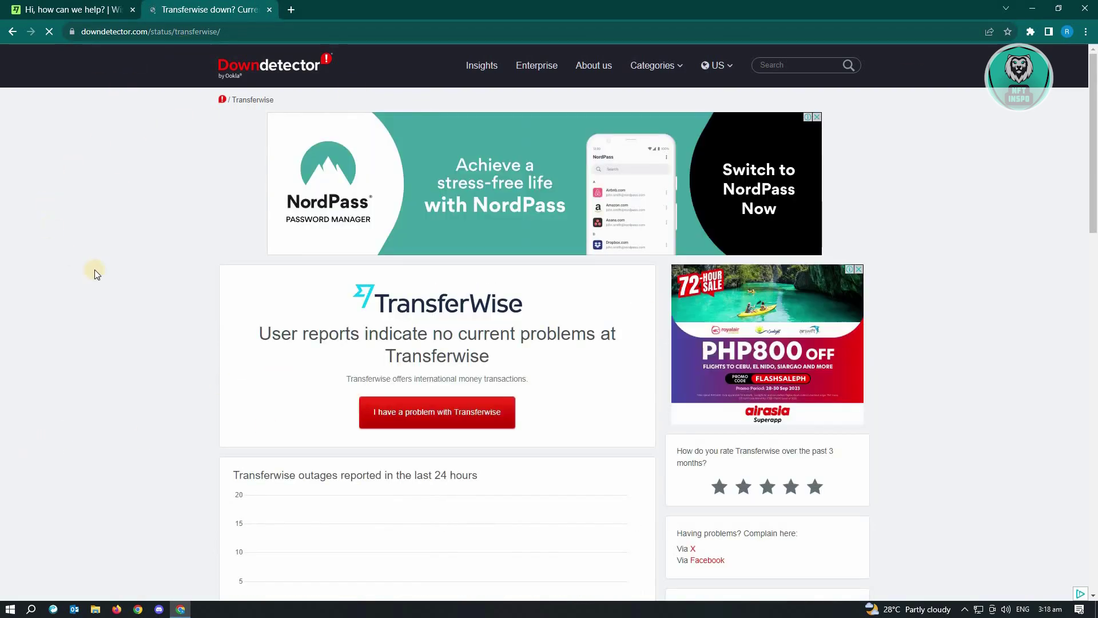
{"action": "scroll", "coordinate": [190, 379], "scroll_direction": "down", "scroll_amount": 3}
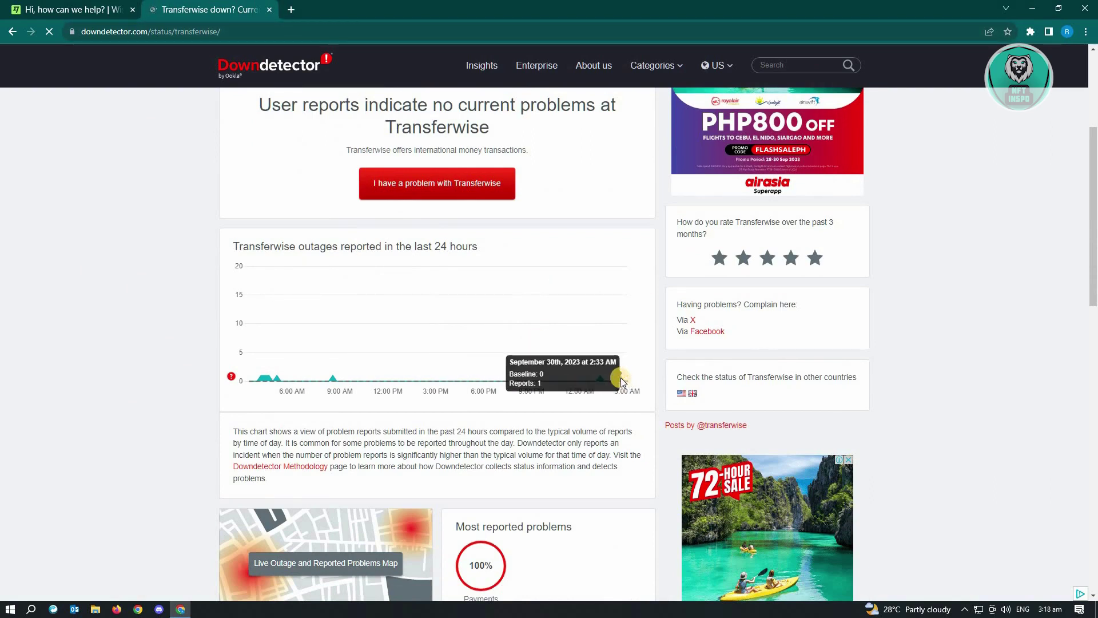
{"action": "mouse_move", "coordinate": [483, 379]}
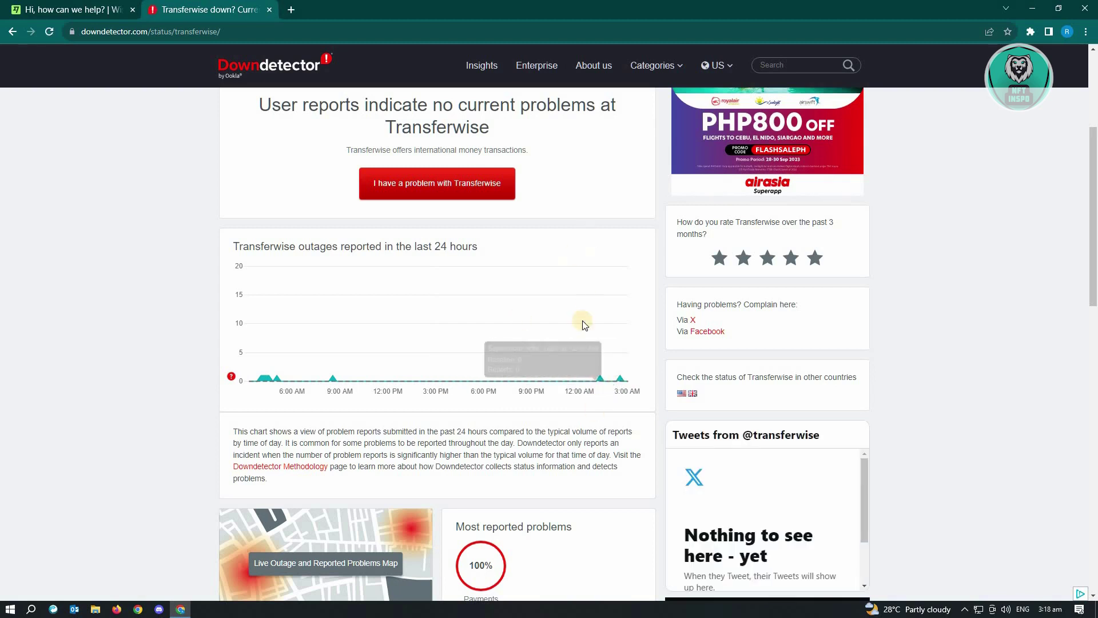
{"action": "mouse_move", "coordinate": [484, 348]}
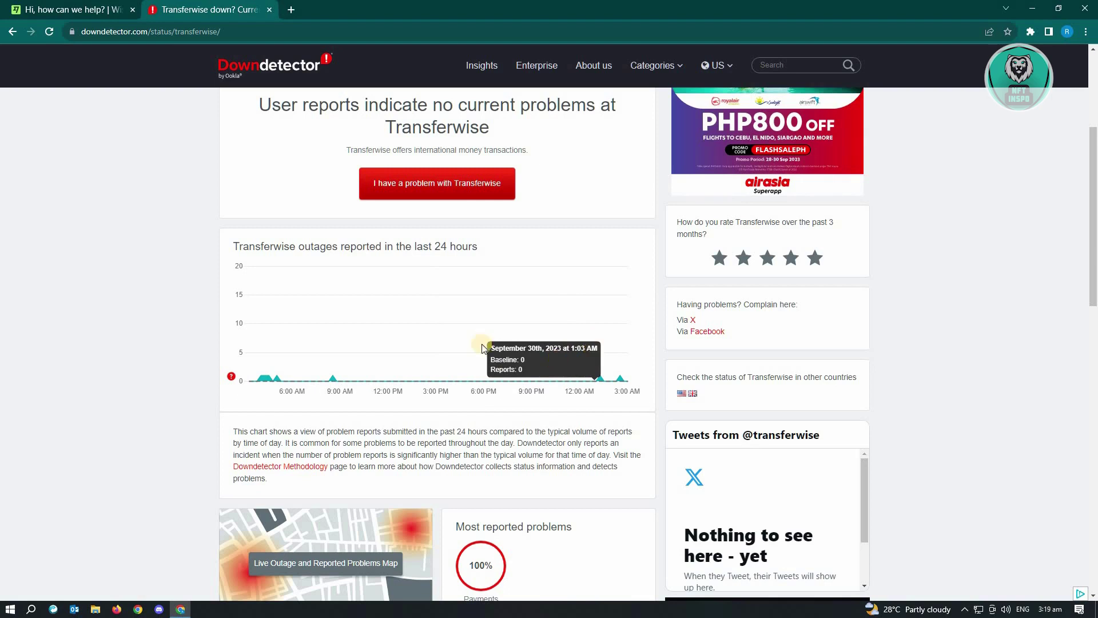
{"action": "left_click", "coordinate": [78, 10]}
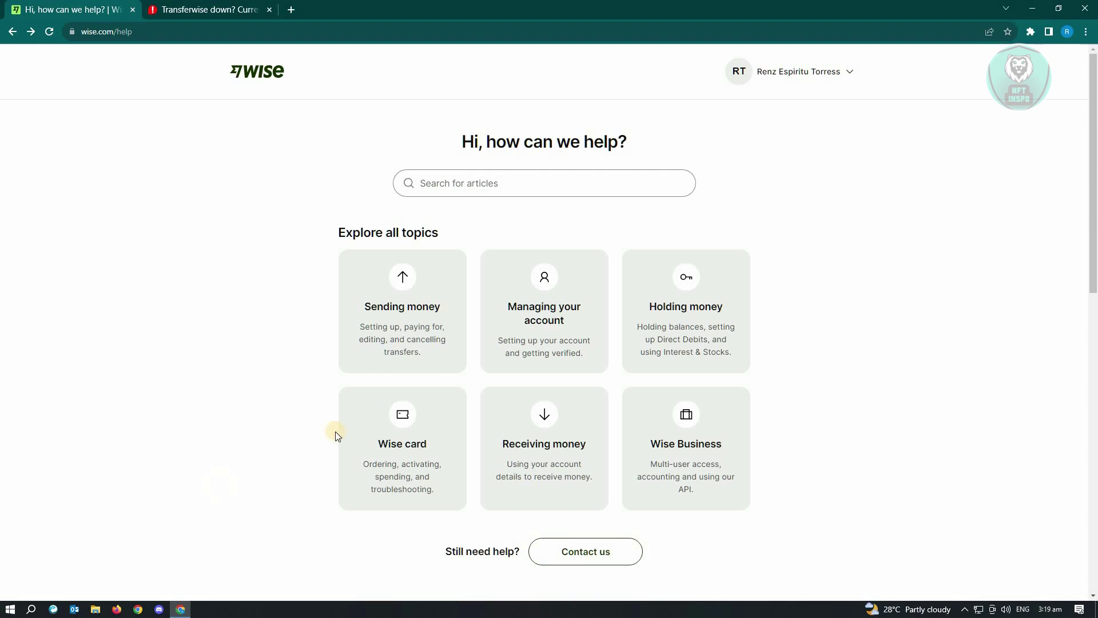
- Open 'I didn't receive the 2-step verification code or notification' under Managing your account > Logging in
{"action": "left_click", "coordinate": [597, 321]}
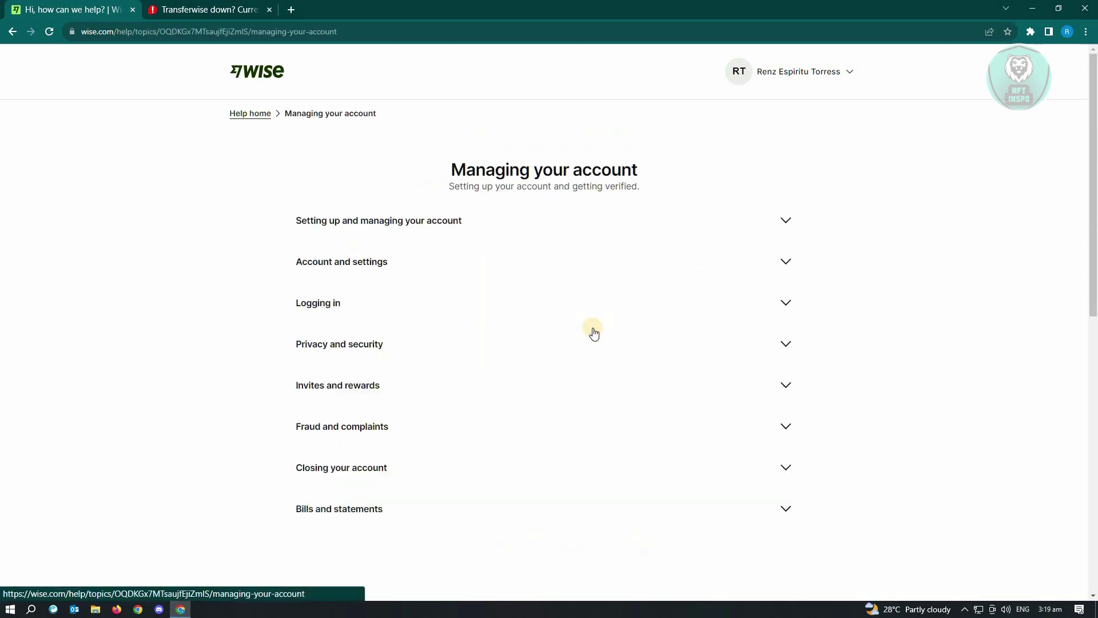
{"action": "left_click", "coordinate": [330, 304]}
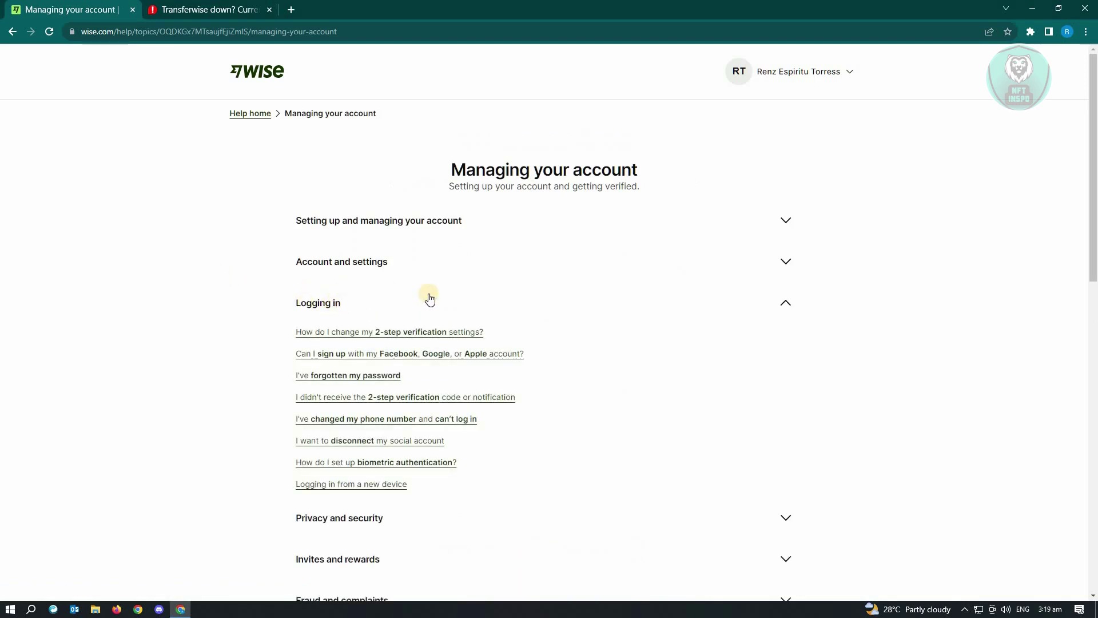
{"action": "left_click", "coordinate": [385, 399]}
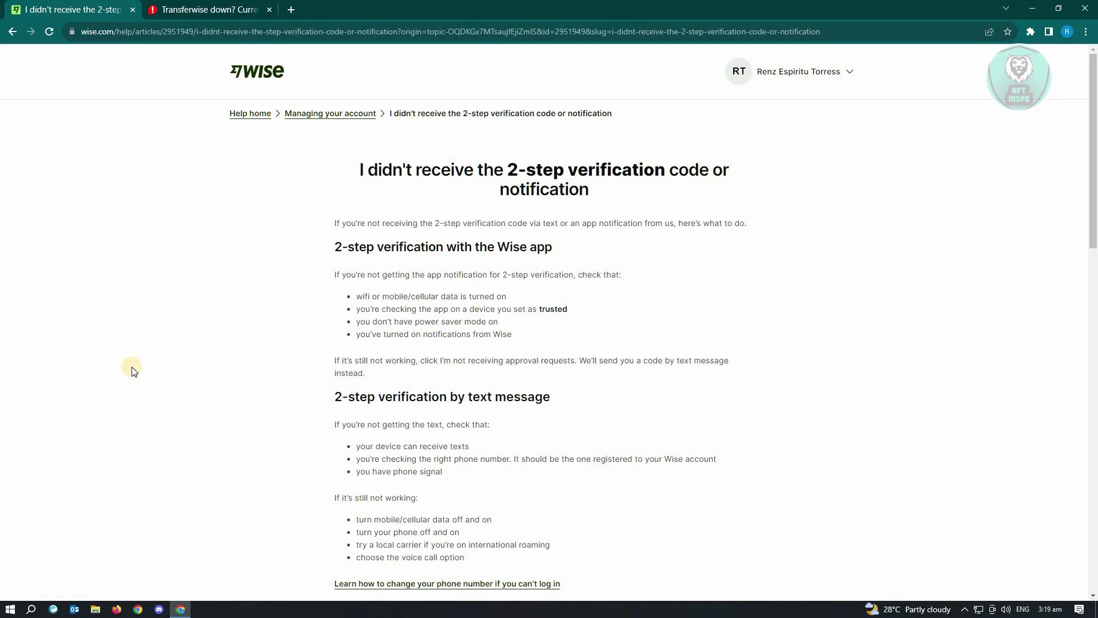
{"action": "scroll", "coordinate": [207, 383], "scroll_direction": "down", "scroll_amount": 2}
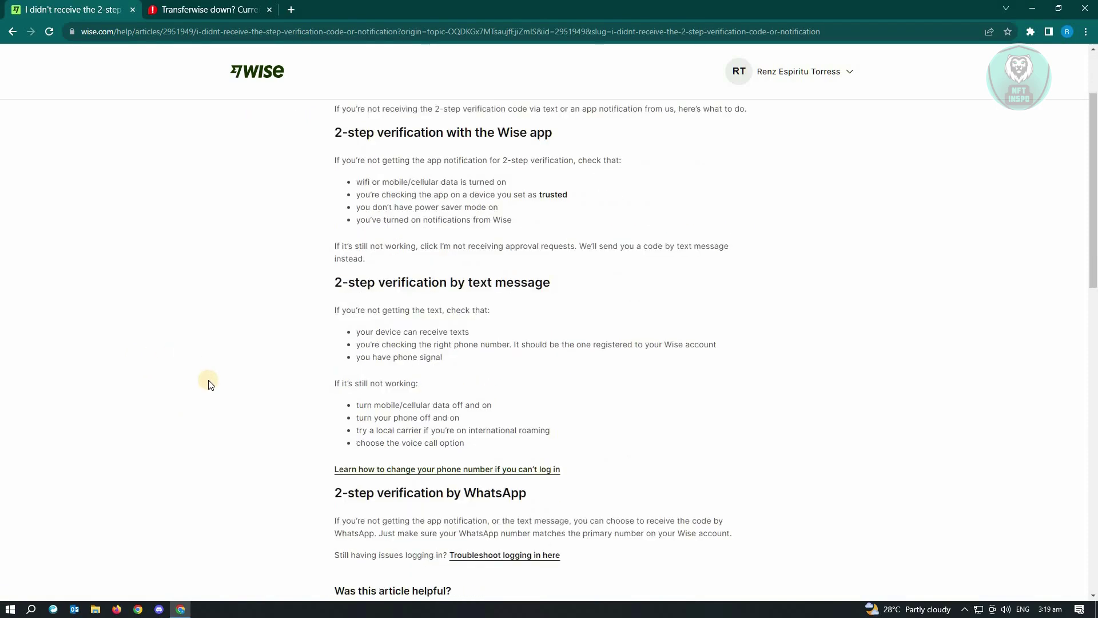
{"action": "scroll", "coordinate": [213, 386], "scroll_direction": "down", "scroll_amount": 2}
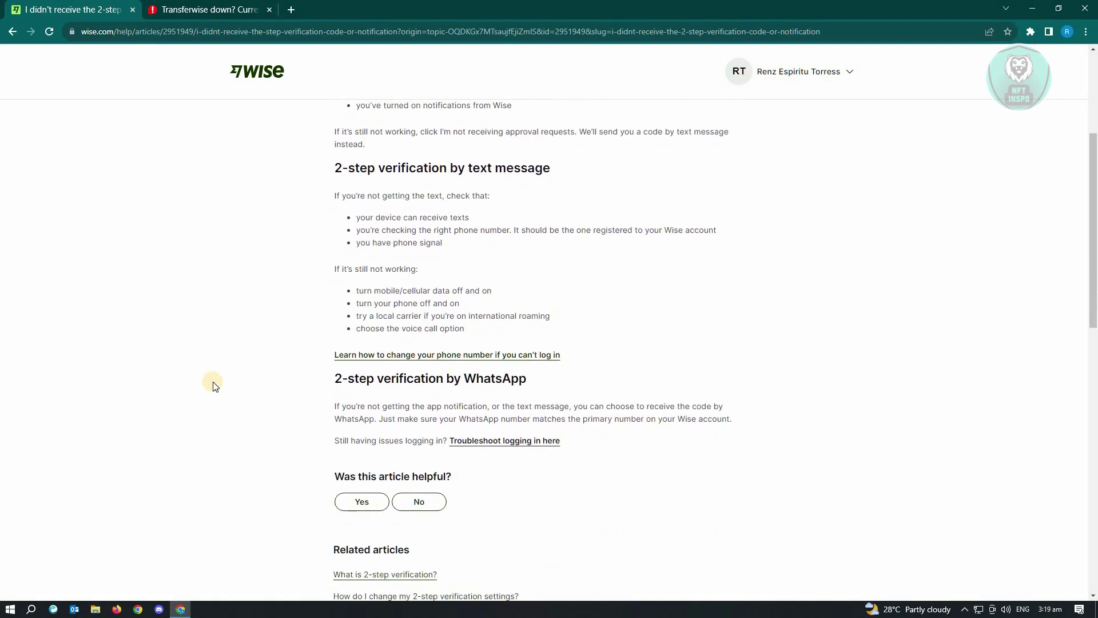
{"action": "scroll", "coordinate": [233, 370], "scroll_direction": "up", "scroll_amount": 1}
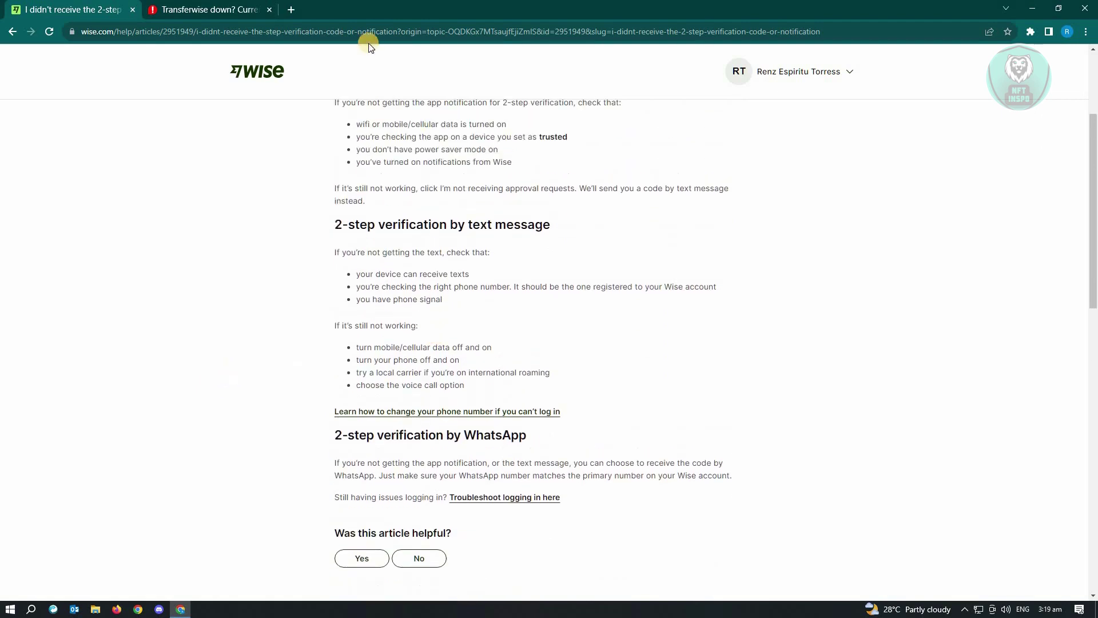
{"action": "scroll", "coordinate": [361, 180], "scroll_direction": "up", "scroll_amount": 1}
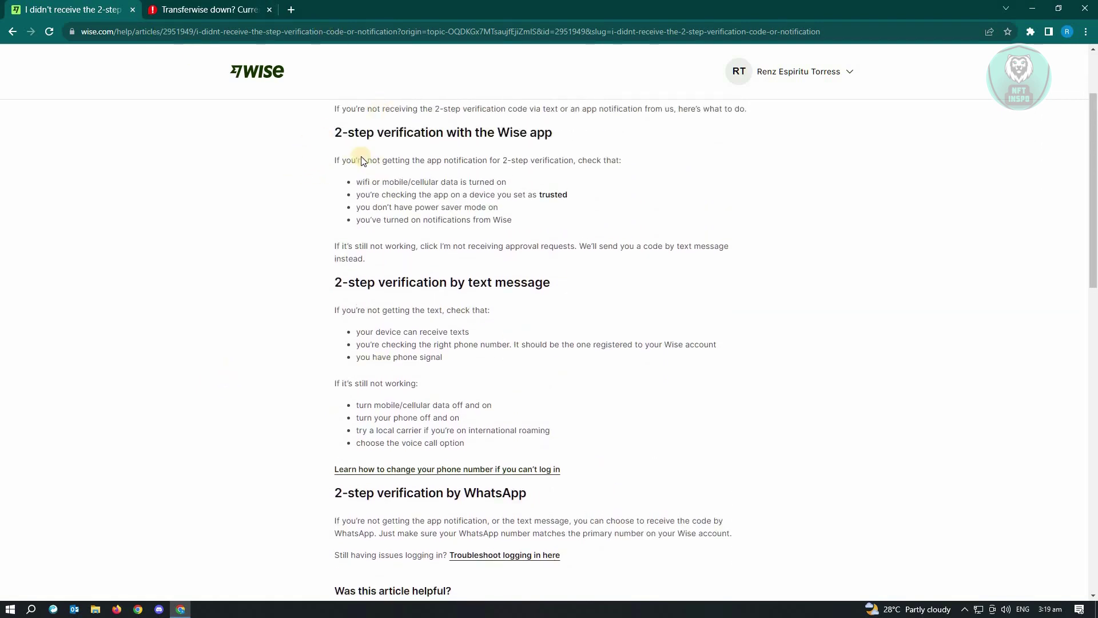
{"action": "scroll", "coordinate": [458, 247], "scroll_direction": "down", "scroll_amount": 1}
{"action": "scroll", "coordinate": [481, 232], "scroll_direction": "down", "scroll_amount": 1}
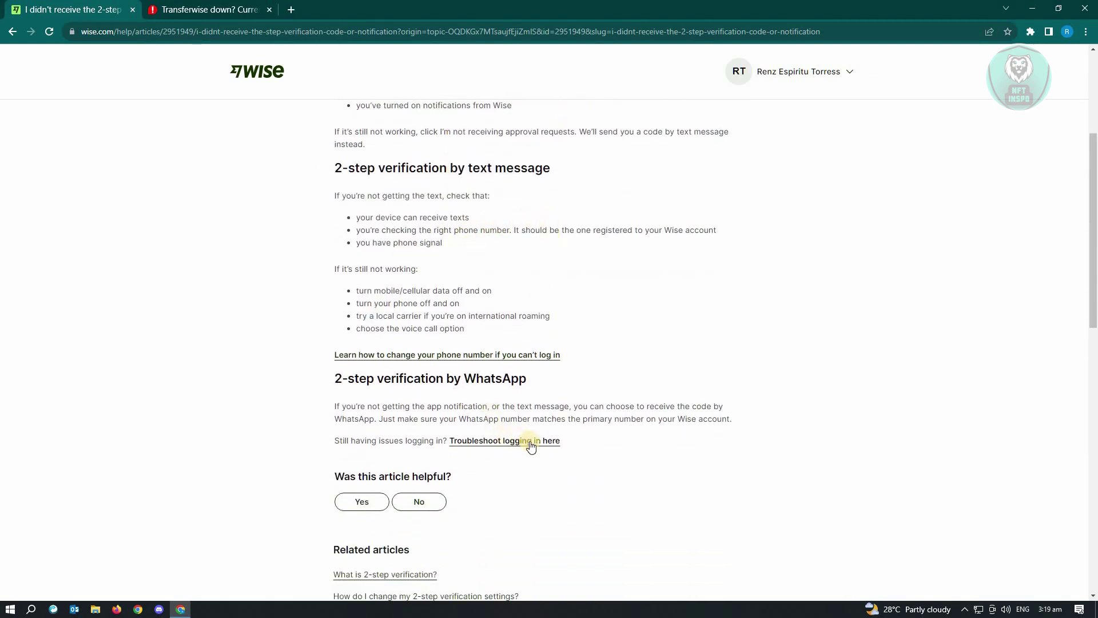
- In the logging-in troubleshooter, choose Something else, keep English, and pick Email support
{"action": "left_click", "coordinate": [491, 441]}
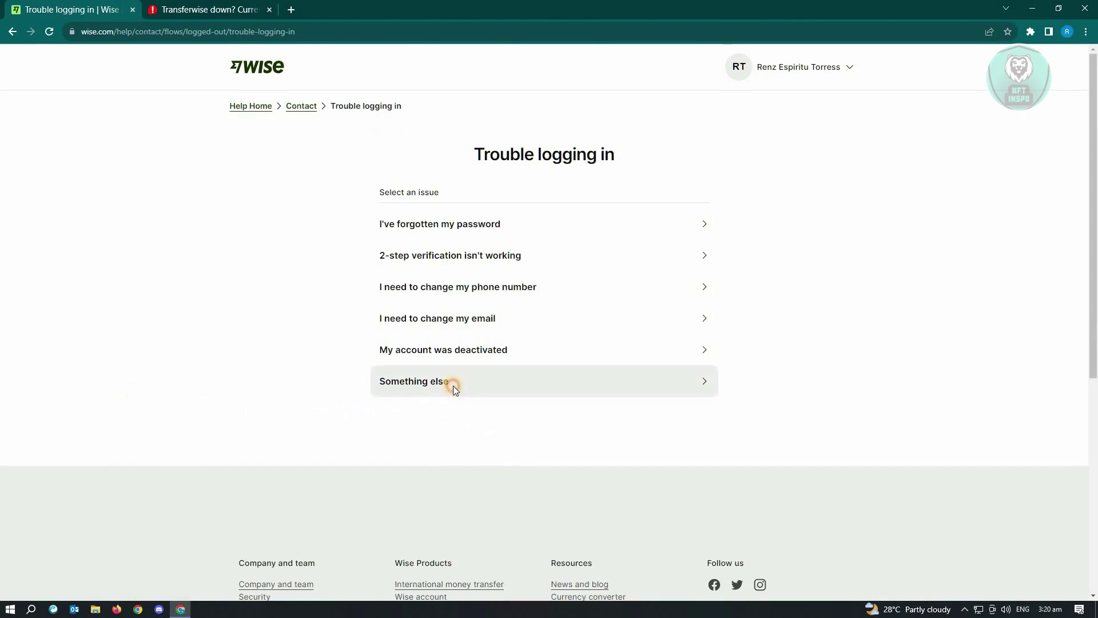
{"action": "left_click", "coordinate": [454, 385]}
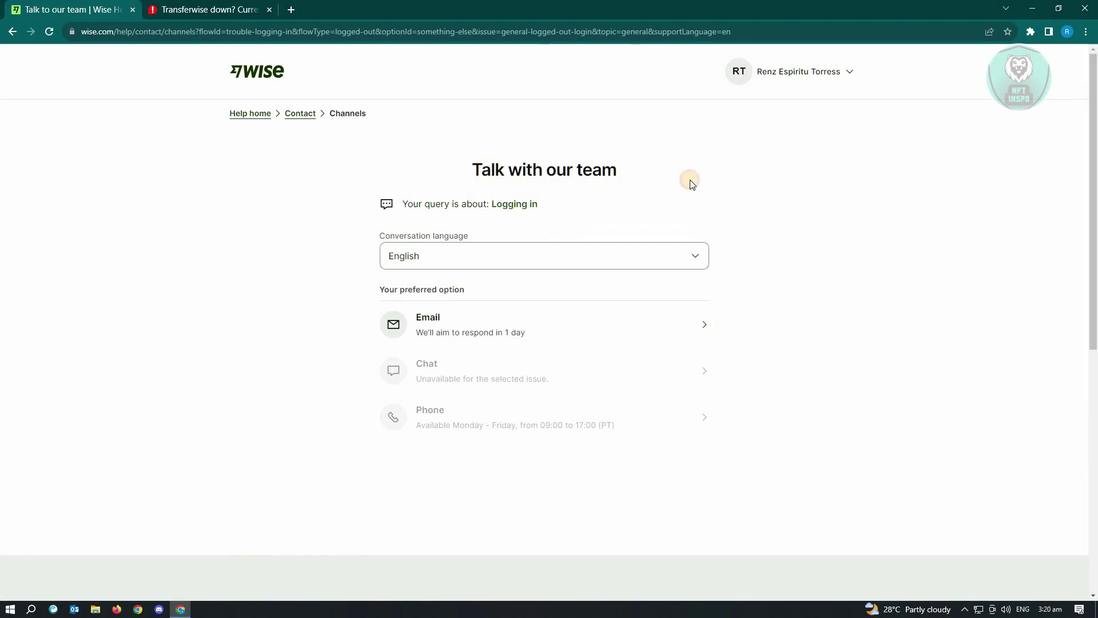
{"action": "left_click_drag", "start_coordinate": [691, 182], "coordinate": [378, 163]}
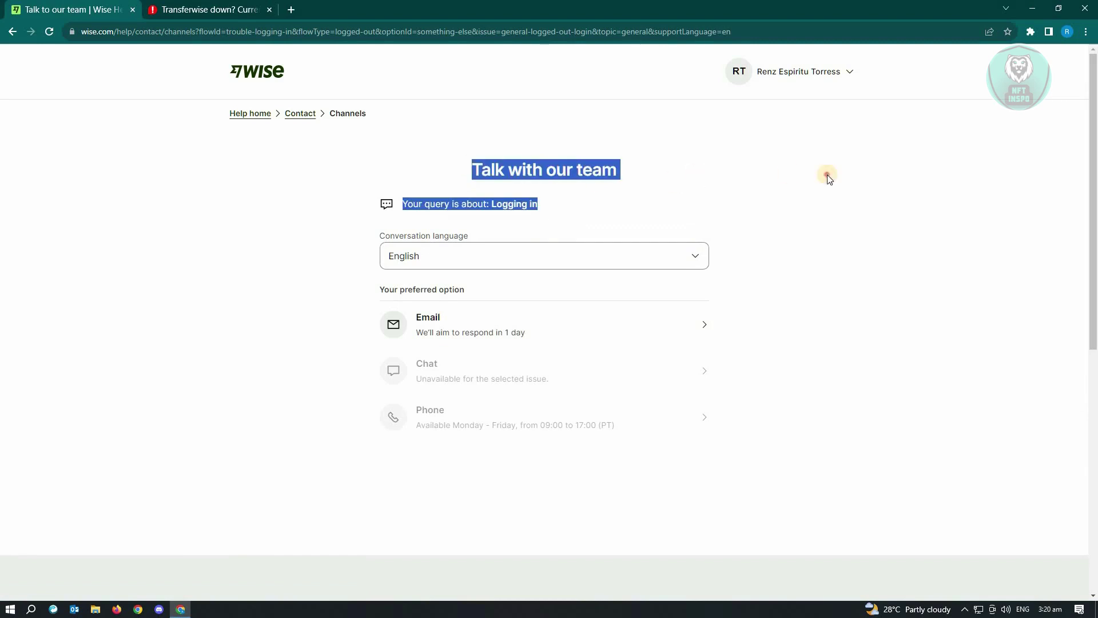
{"action": "left_click", "coordinate": [418, 254]}
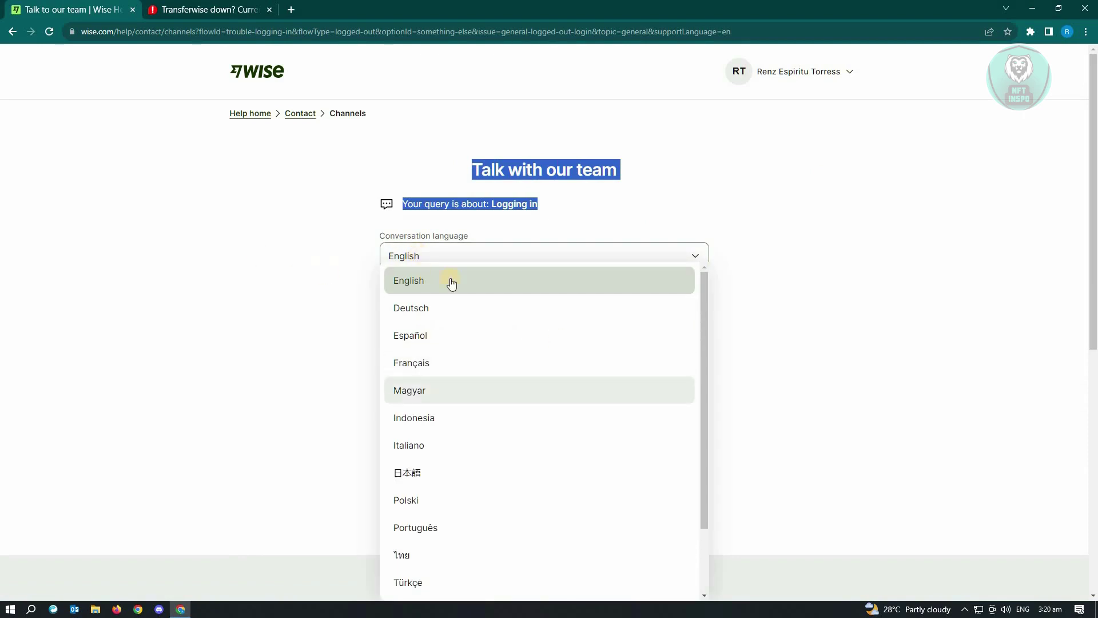
{"action": "left_click", "coordinate": [335, 295]}
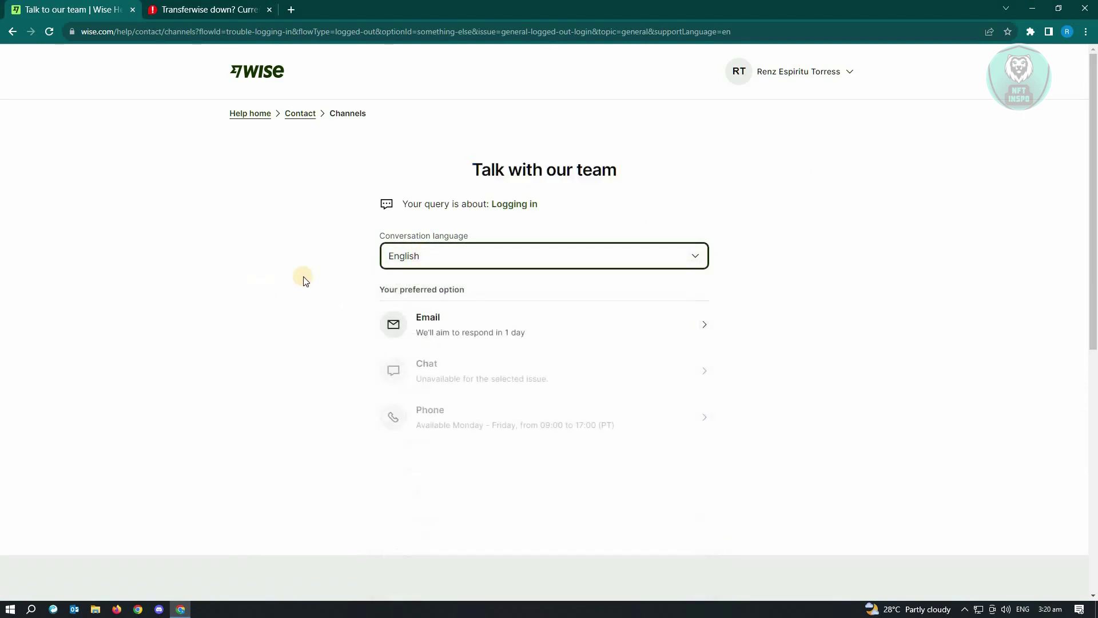
{"action": "left_click", "coordinate": [421, 331]}
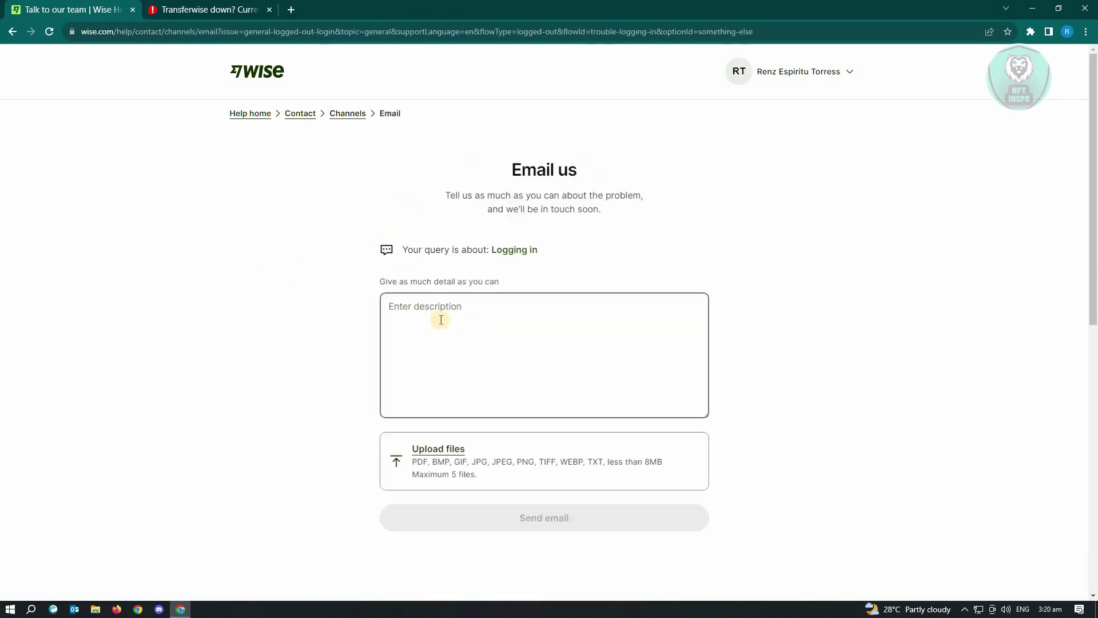
{"action": "left_click", "coordinate": [437, 319]}
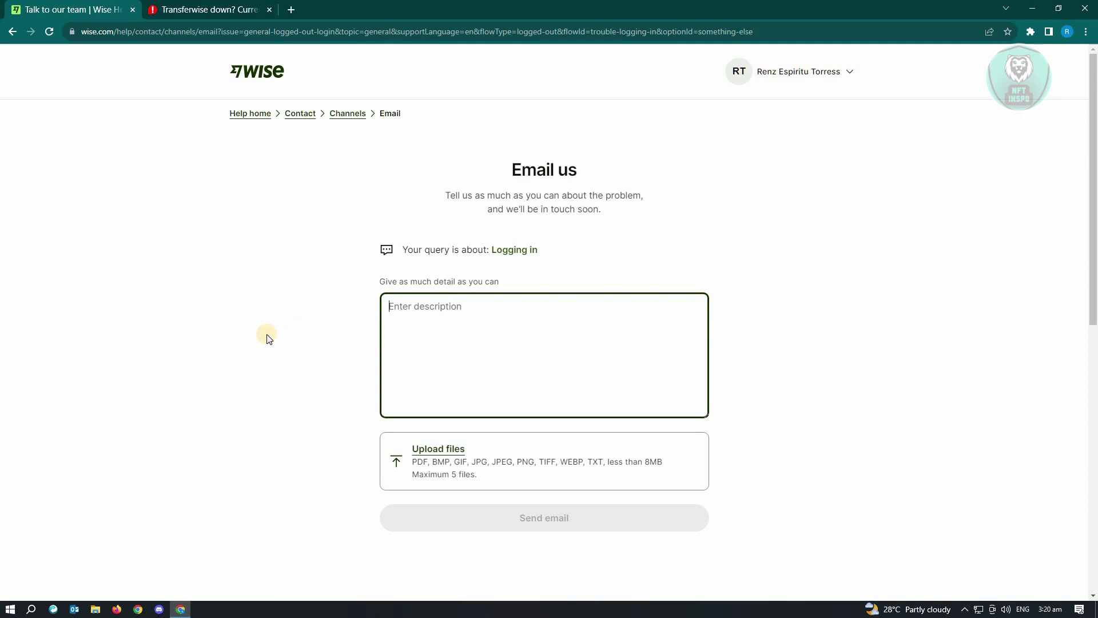